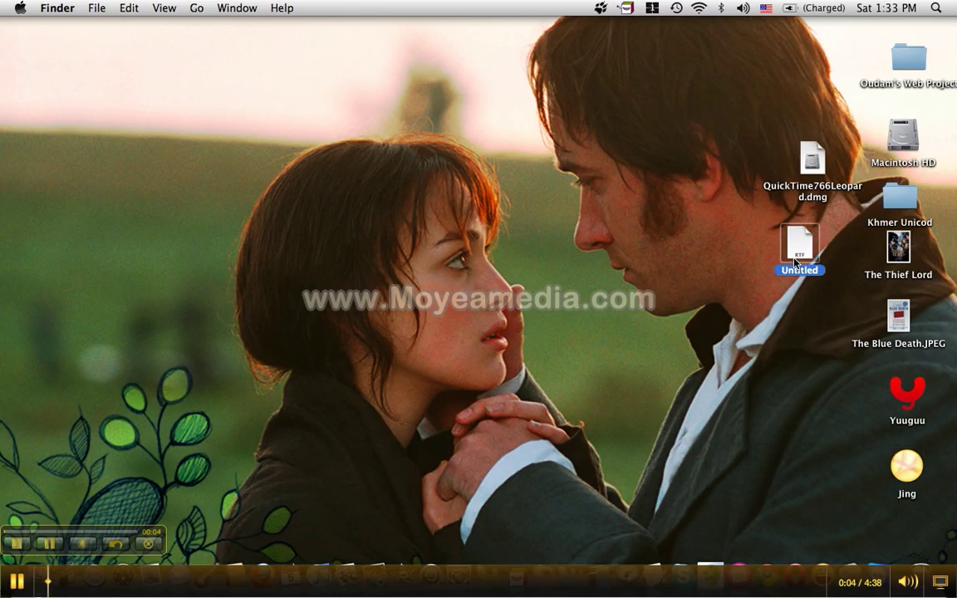
Open the Untitled TextEdit document on the desktop and select its Softpedia download link
double_click(799, 246)
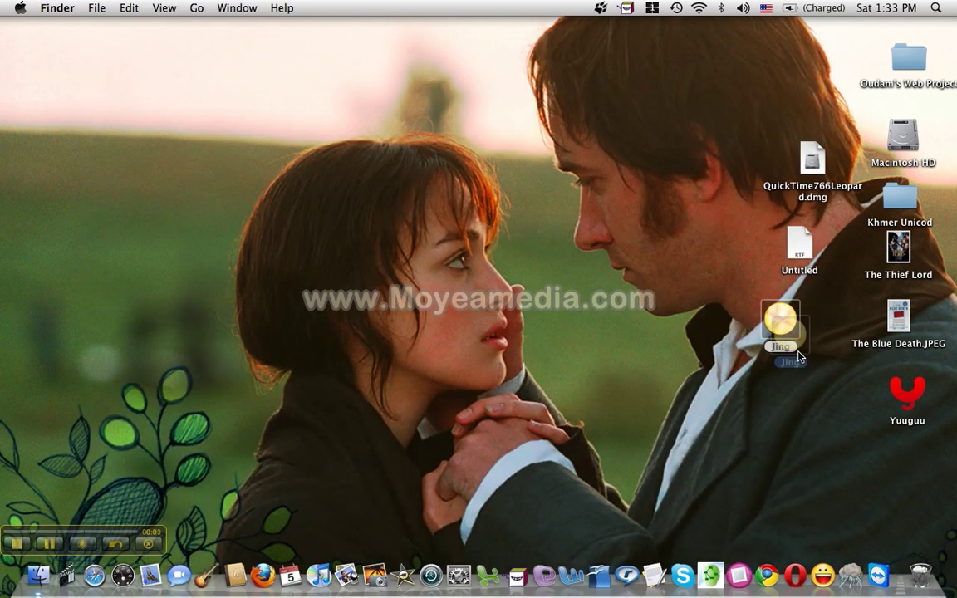
left_click_drag(780, 322, 843, 417)
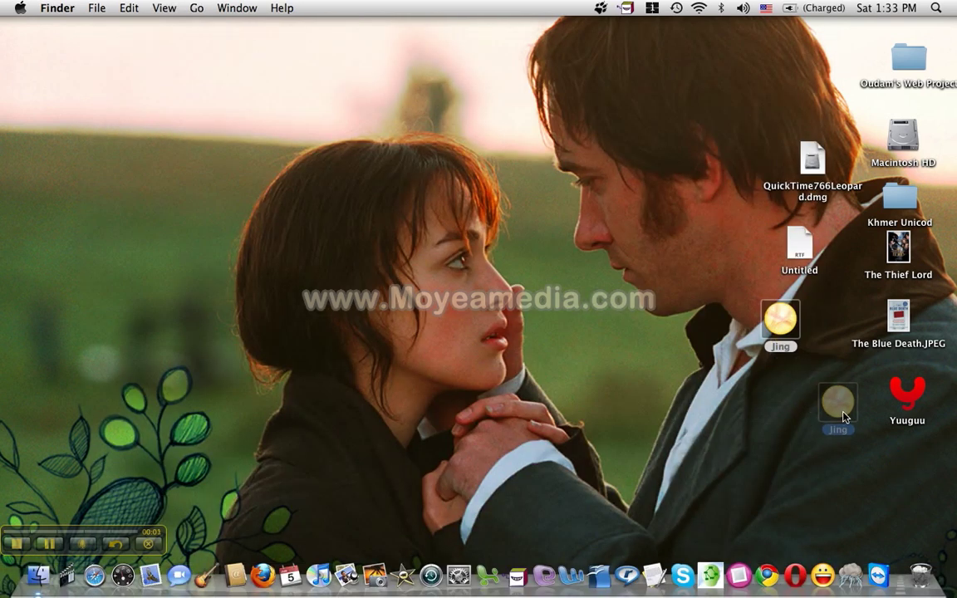
left_click_drag(899, 475, 900, 475)
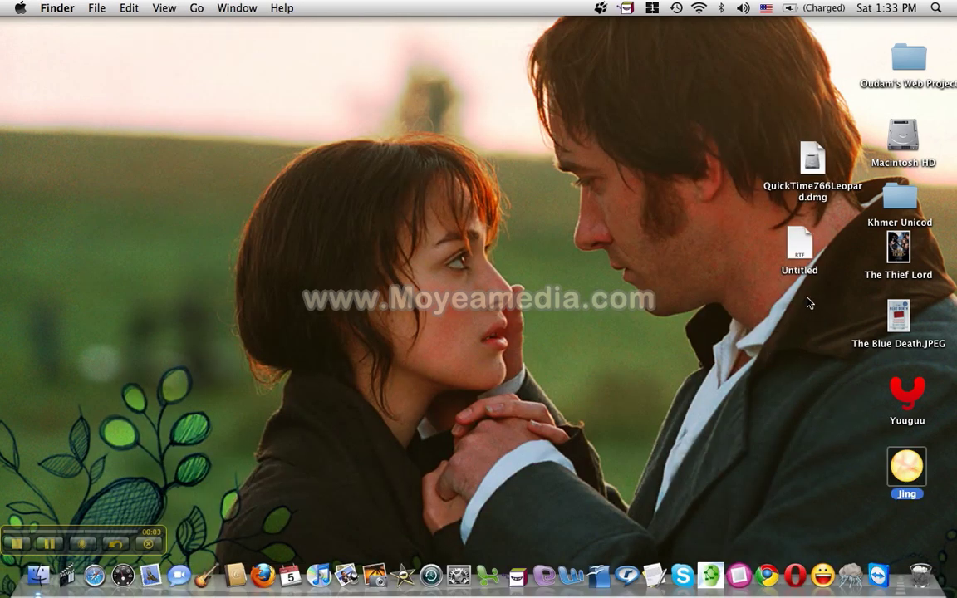
double_click(796, 263)
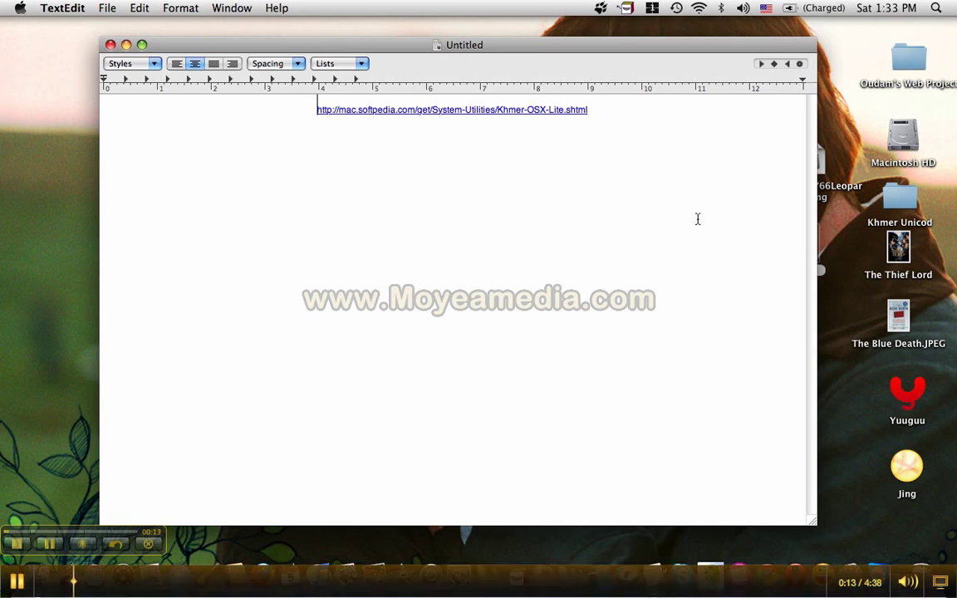
left_click_drag(588, 110, 316, 114)
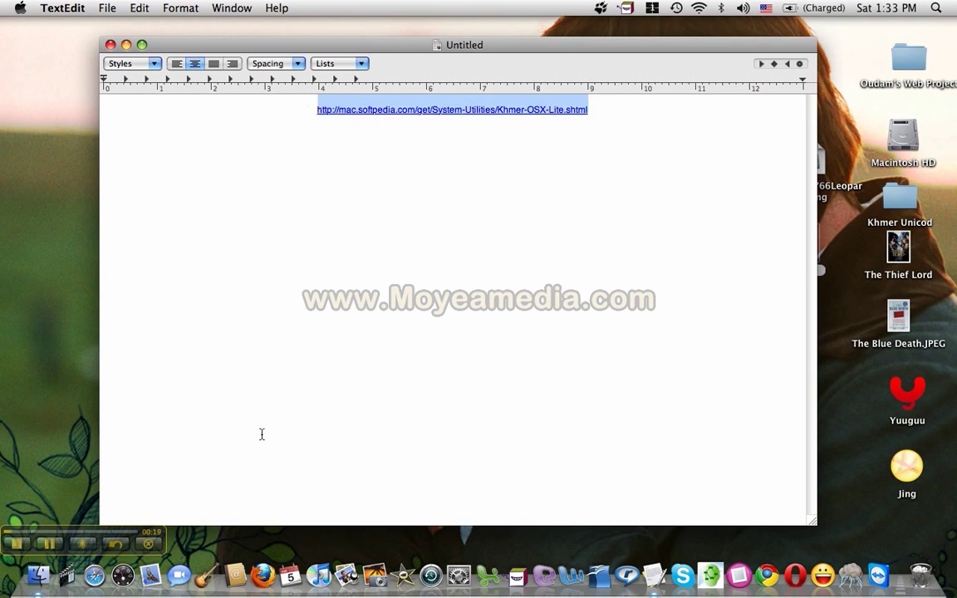
Launch Firefox and load the copied Softpedia Khmer-OSX-Lite page in the address bar
left_click(259, 580)
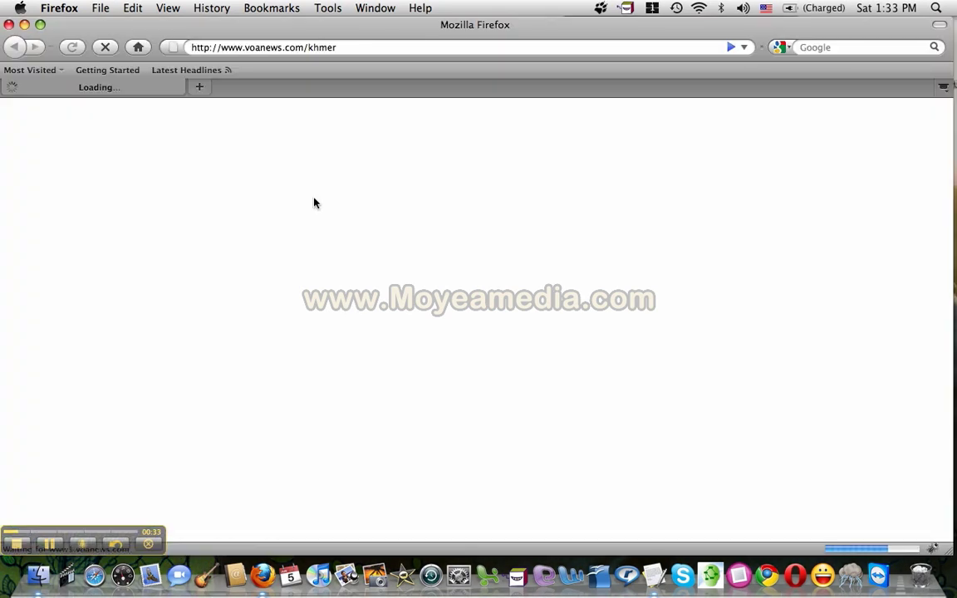
left_click(328, 48)
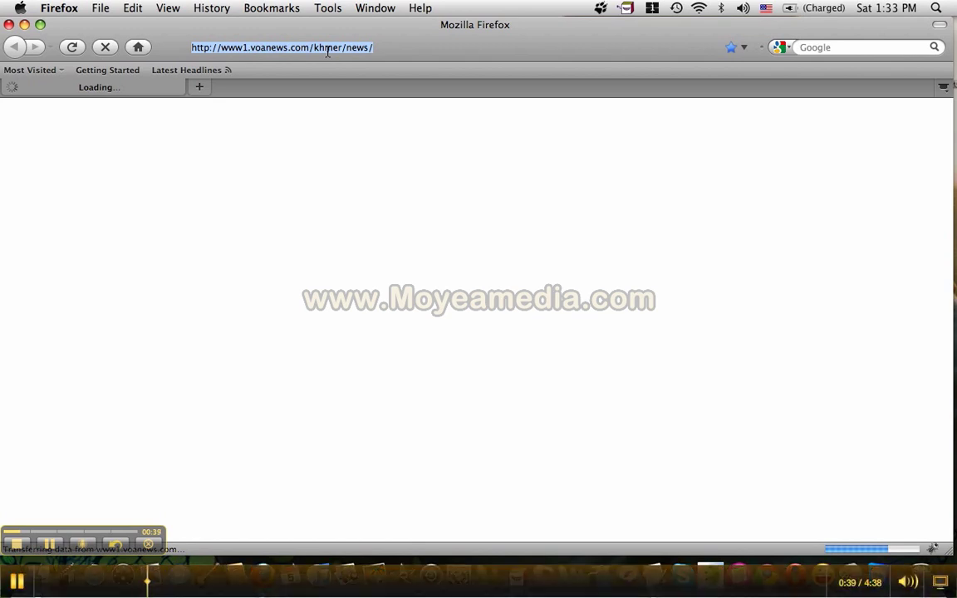
key("super+c")
key("super+v")
key("Return")
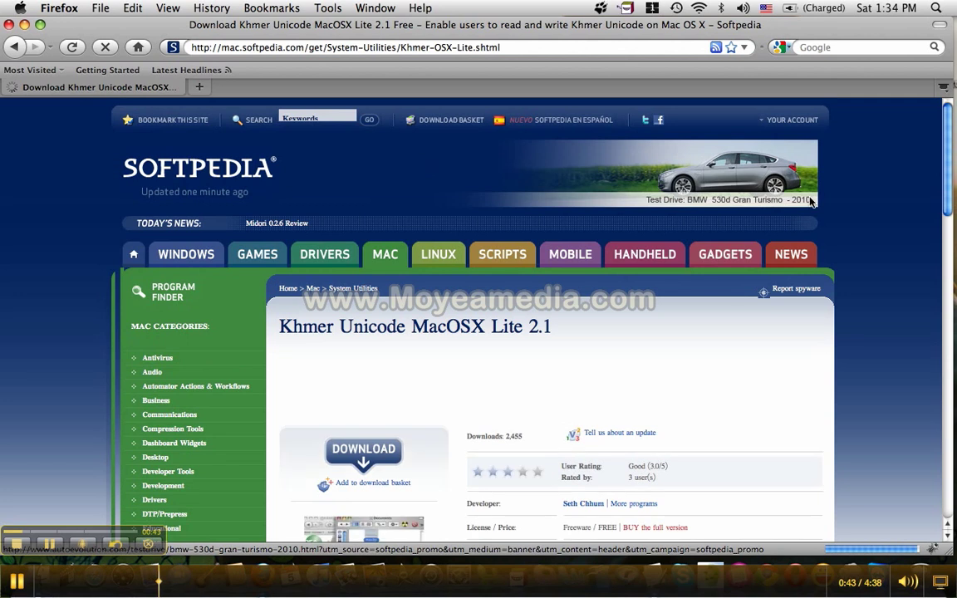
Go to the Khmer Unicode MacOSX Lite 2.1 free download page and choose External Mirror 1
scroll(458, 354, "down", 3)
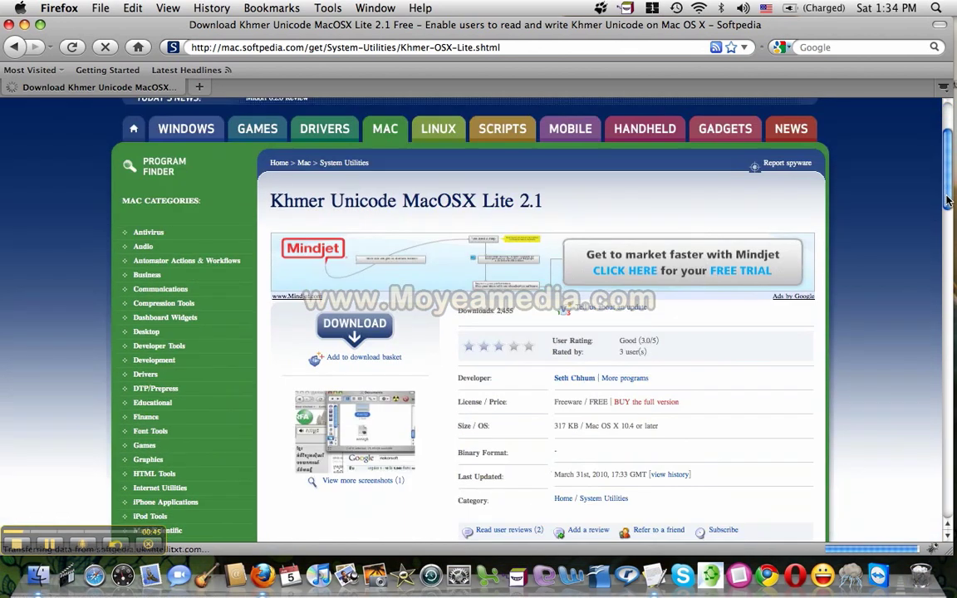
left_click(347, 324)
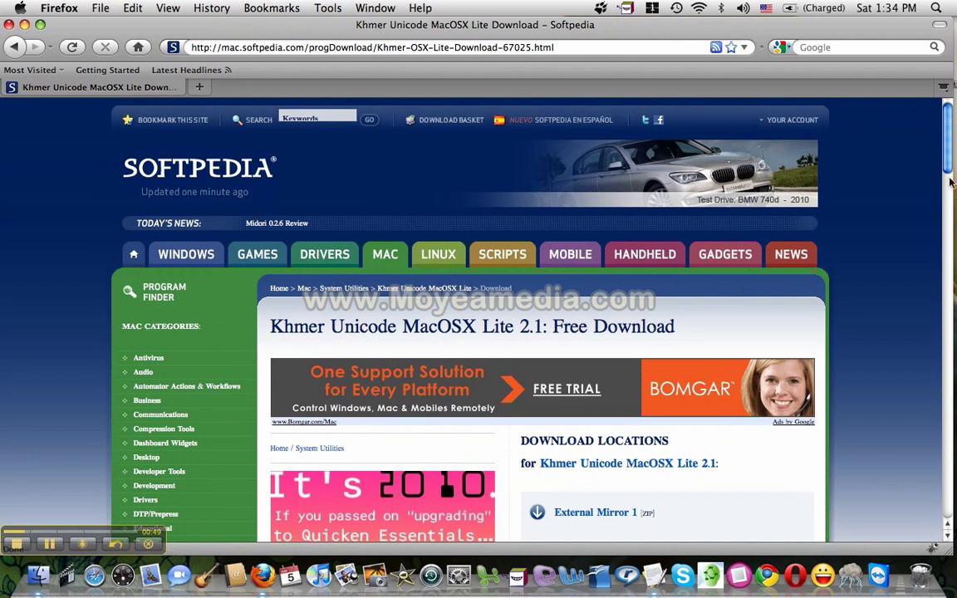
left_click_drag(946, 168, 947, 194)
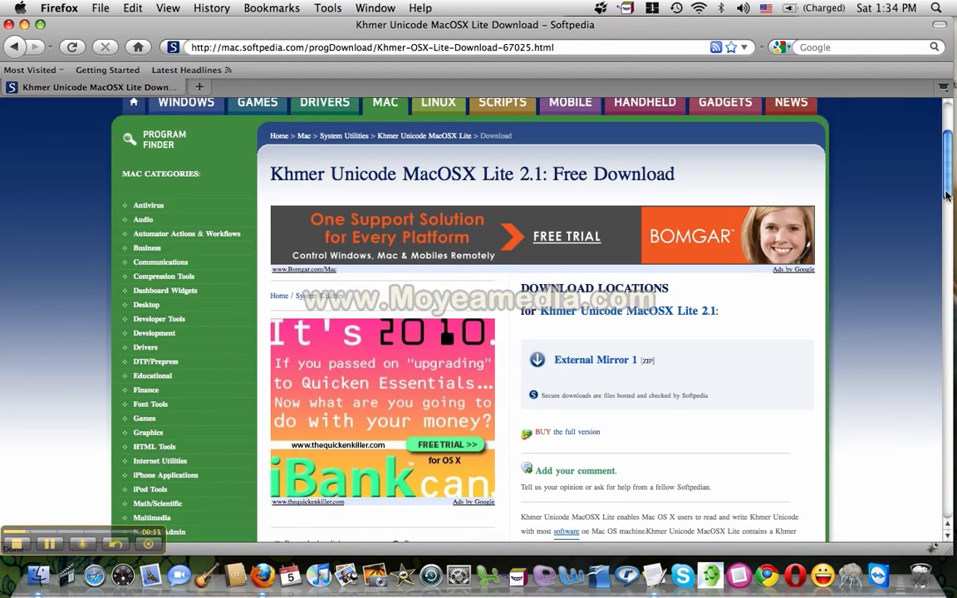
left_click(609, 365)
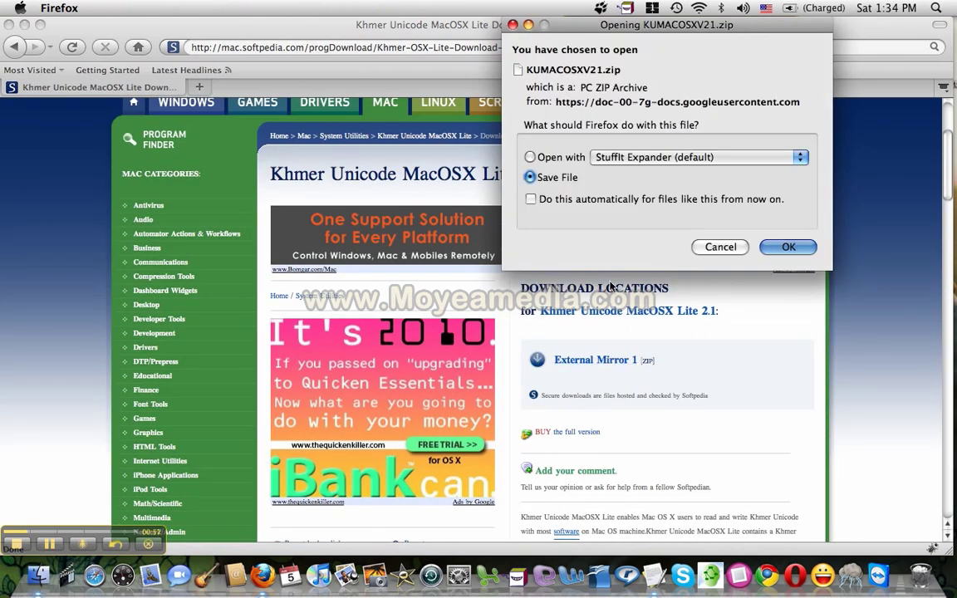
Save KUMACOSXV21.zip from External Mirror 1 to the Desktop
left_click(788, 246)
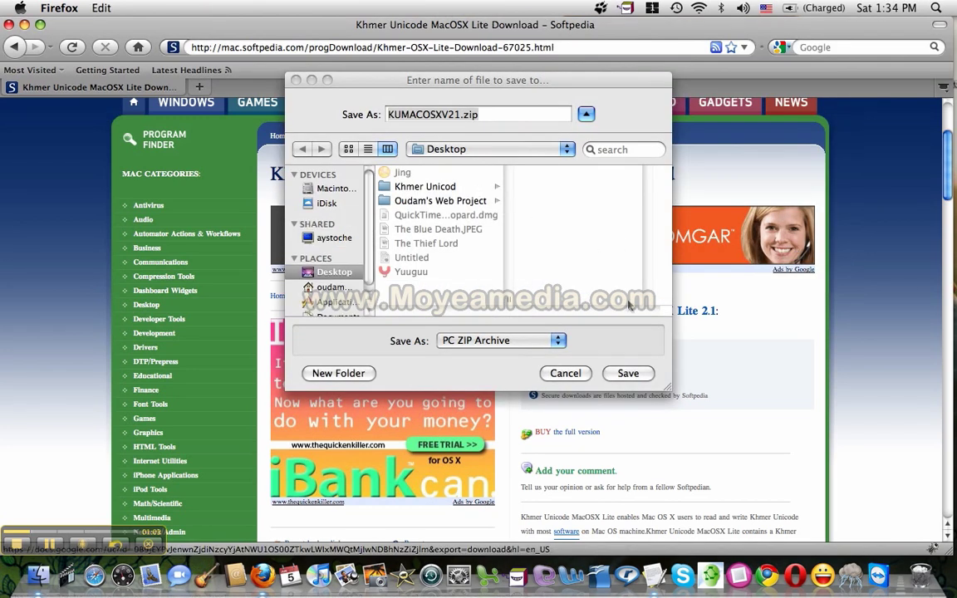
left_click(628, 373)
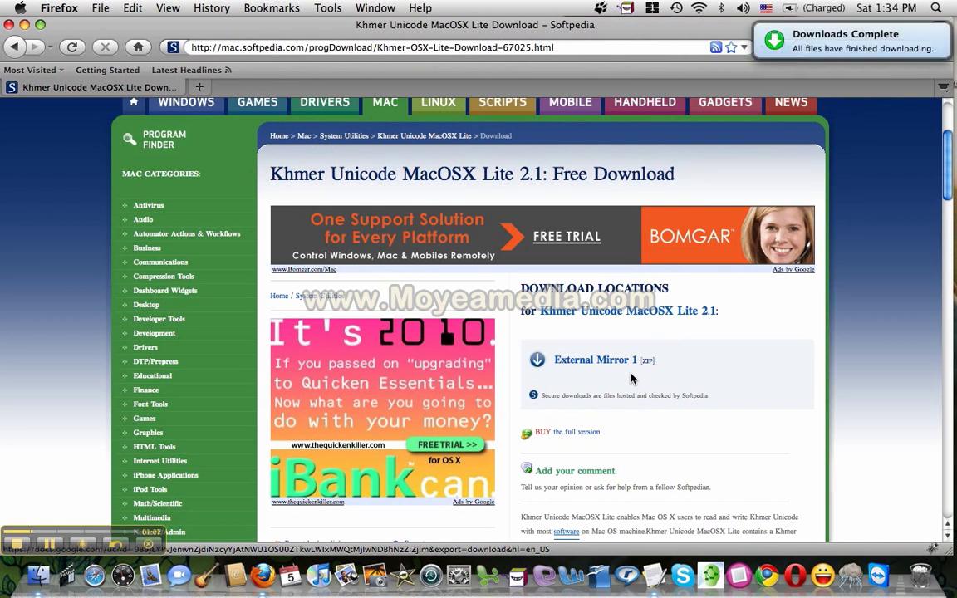
mouse_move(4, 5)
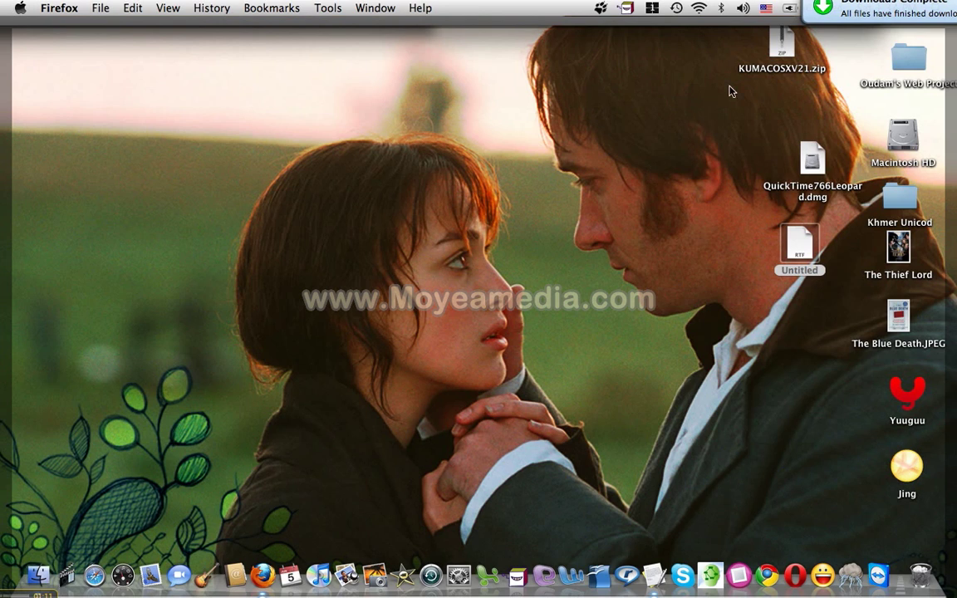
Tidy the downloaded zip on the desktop and minimize the Firefox and Untitled TextEdit windows
left_click_drag(783, 52, 800, 83)
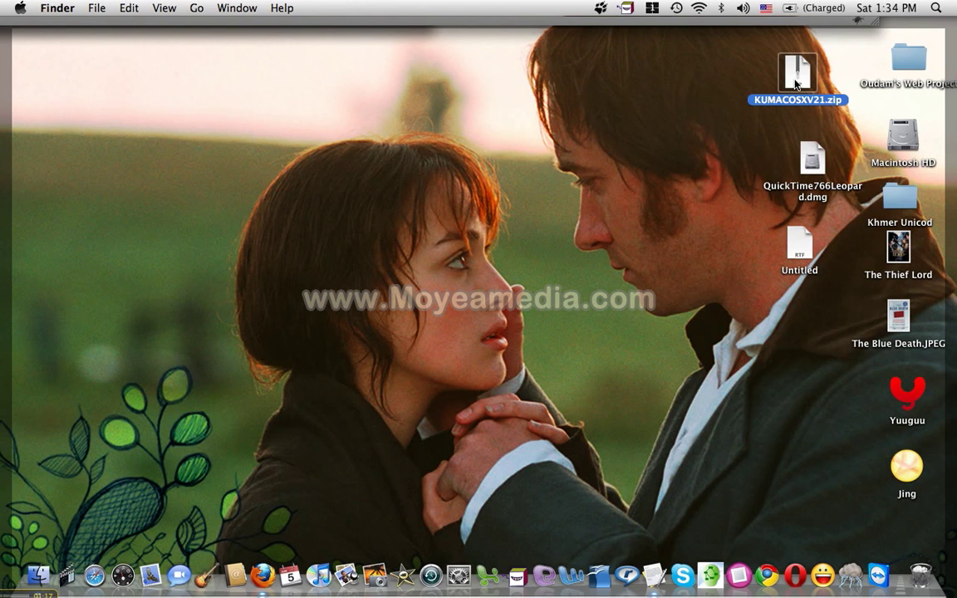
key("F11")
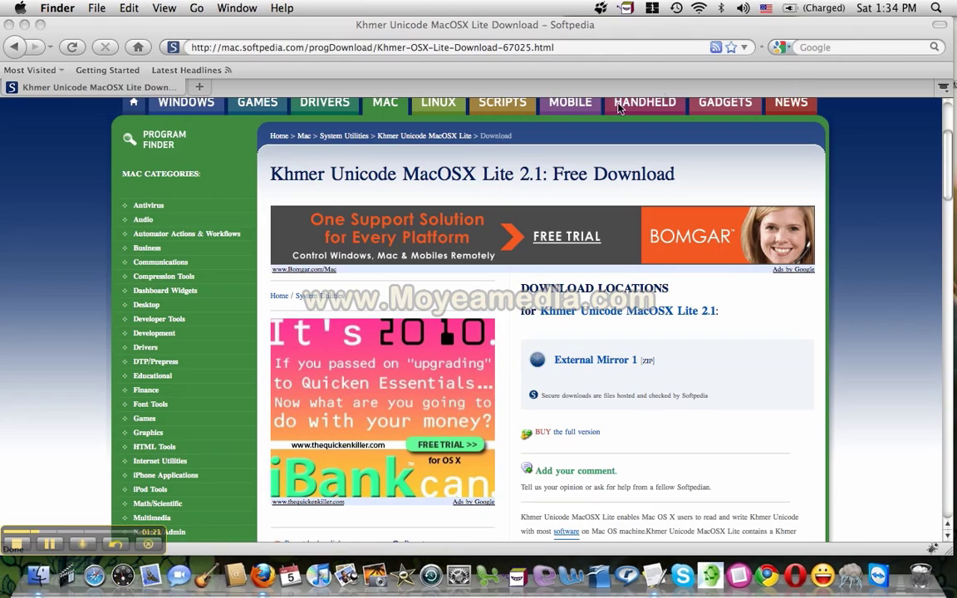
left_click(25, 24)
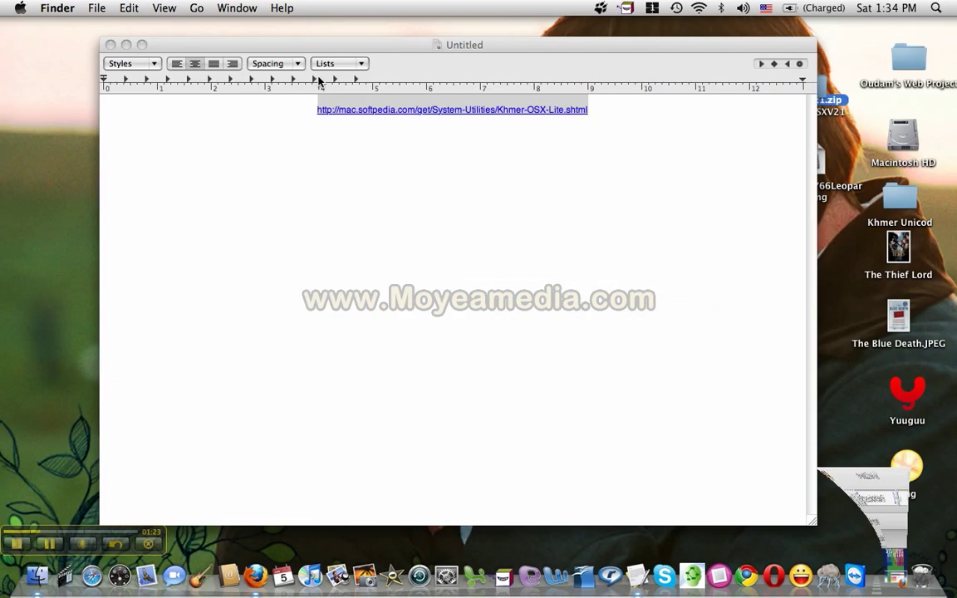
left_click(125, 44)
Open the unzipped KUMACOSXV21 folder and launch the KUMACOSXV21 installer package inside it
left_click_drag(803, 83, 685, 83)
left_click(681, 149)
left_click(683, 75)
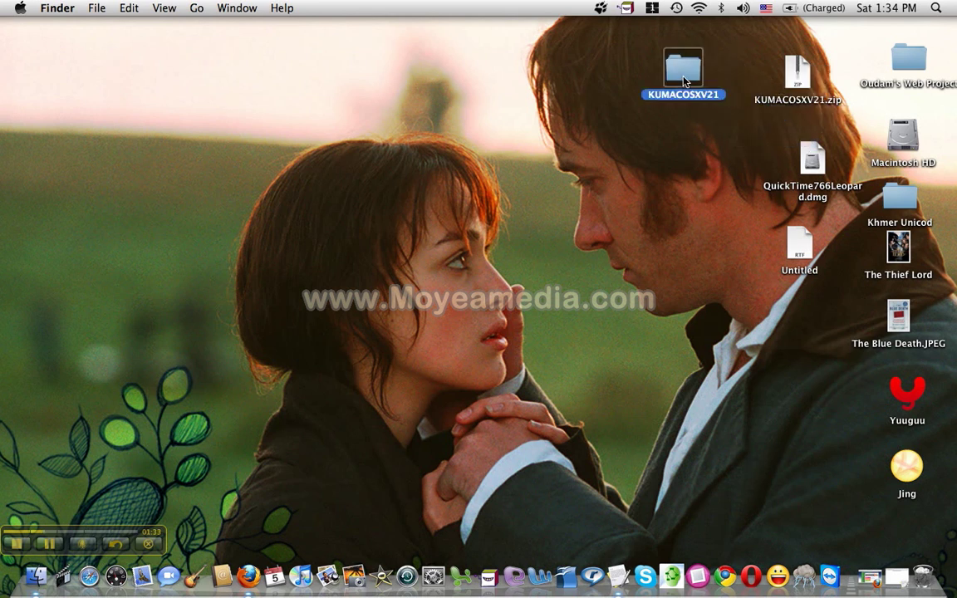
double_click(683, 75)
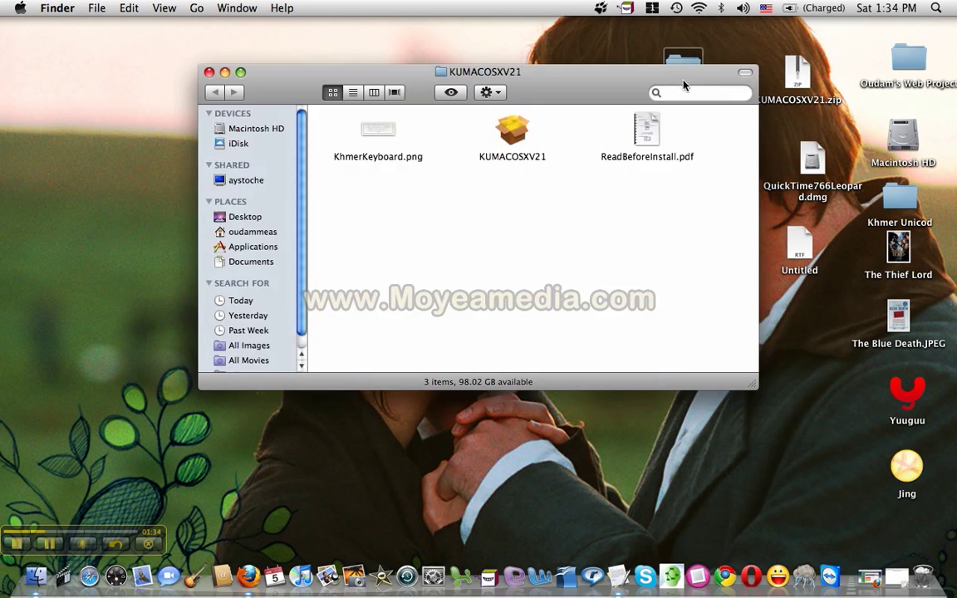
left_click(514, 137)
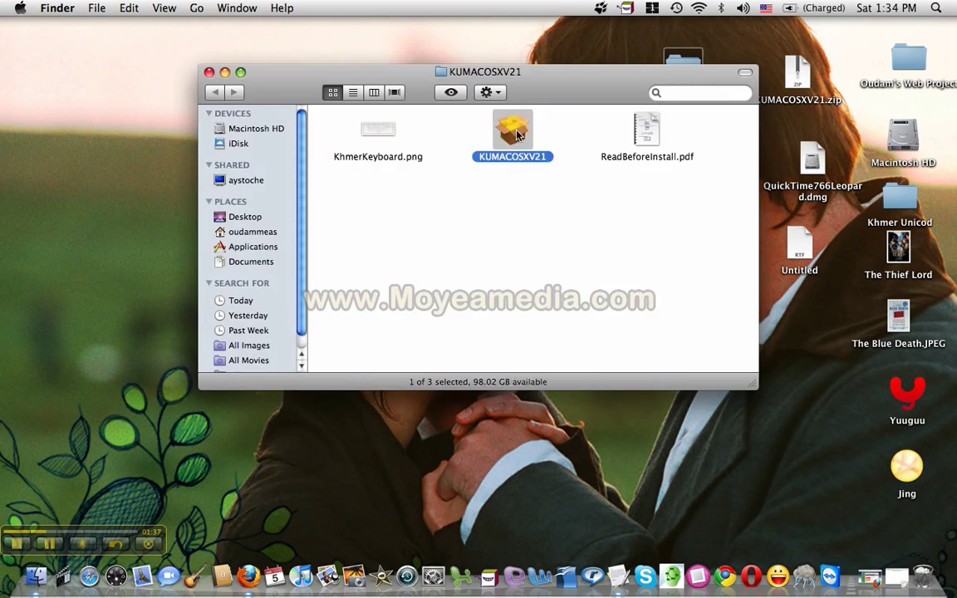
double_click(516, 136)
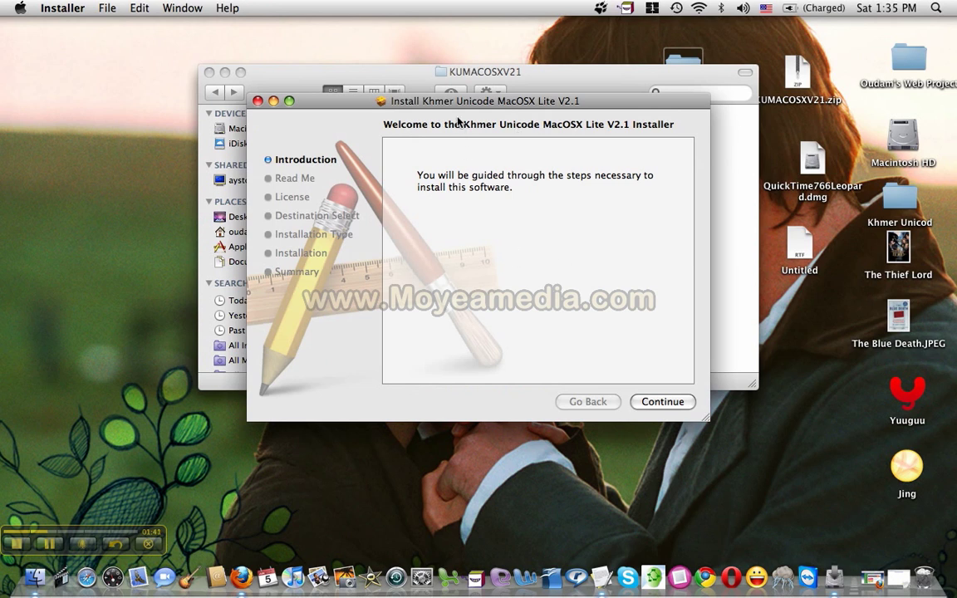
Pass the welcome page, agree to the licence, start Standard Install on Macintosh HD, and enter the password
left_click_drag(452, 100, 453, 74)
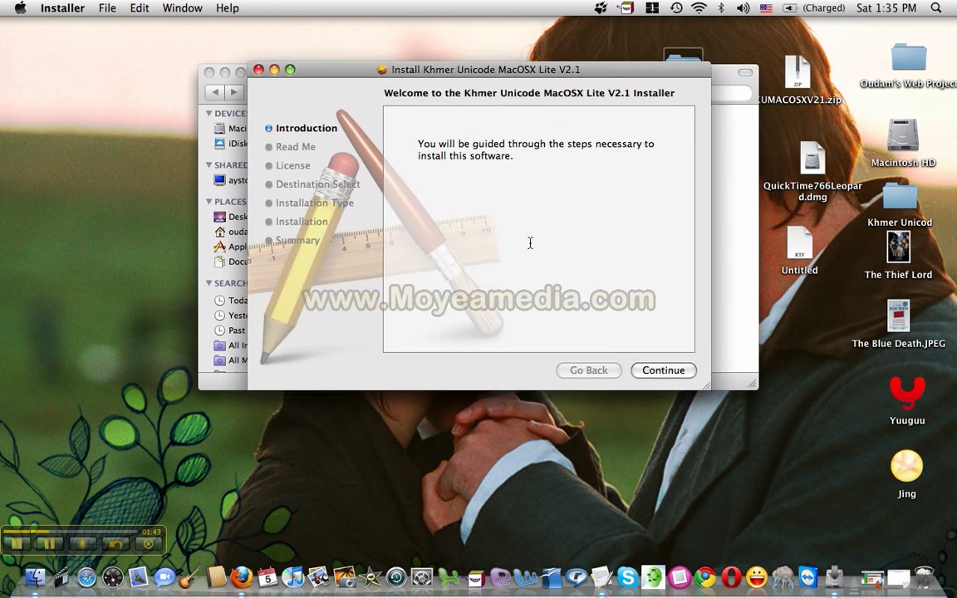
left_click(662, 371)
left_click(668, 372)
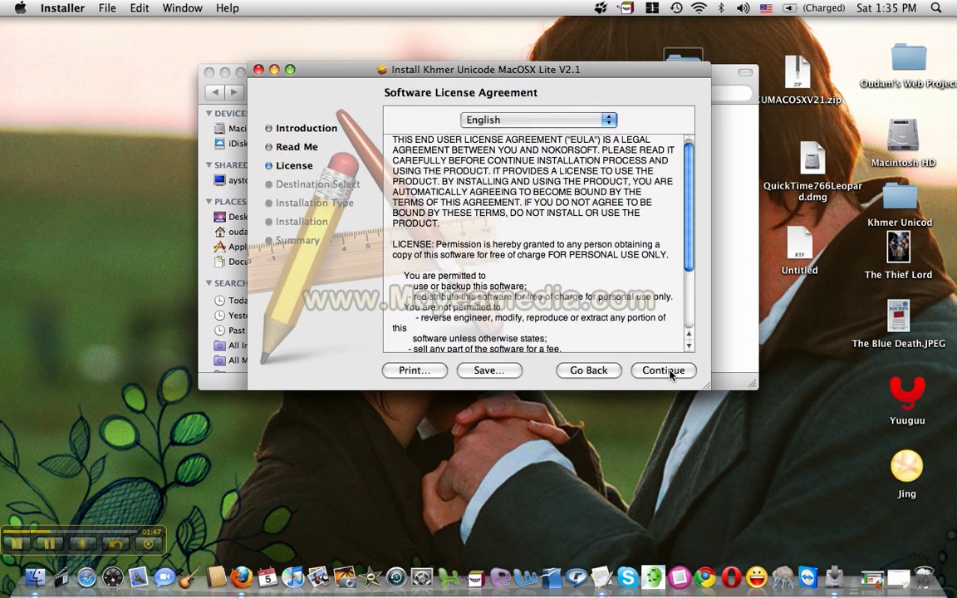
left_click(668, 373)
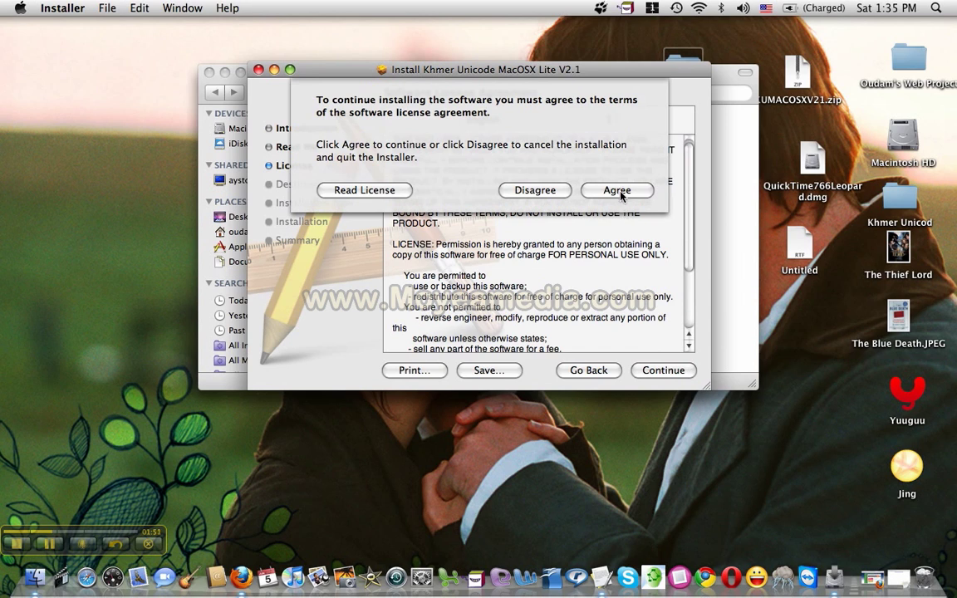
left_click(619, 189)
left_click(654, 371)
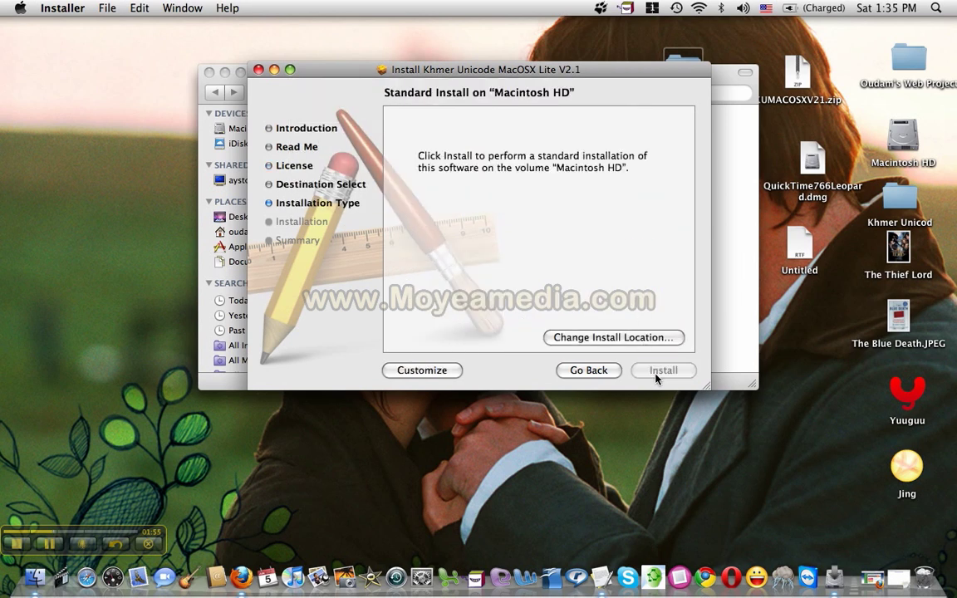
type("*********")
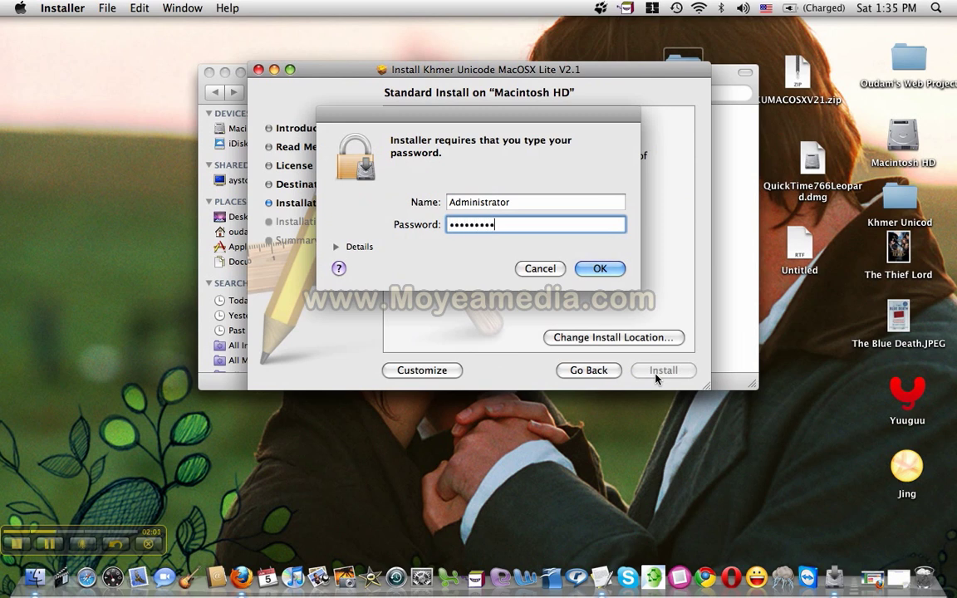
Confirm the administrator password and logout warning so the installation runs to Install Succeeded
left_click(617, 269)
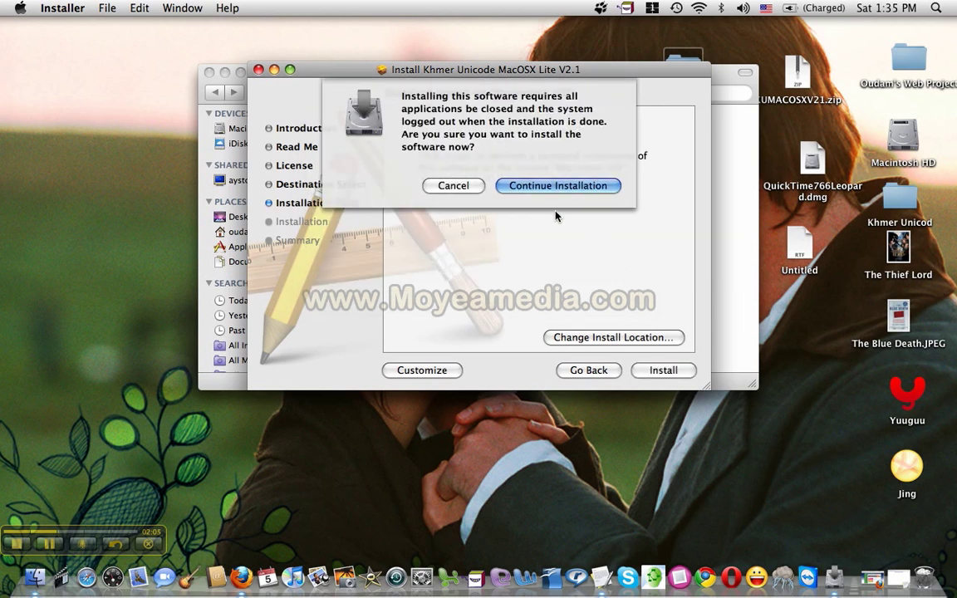
left_click(579, 186)
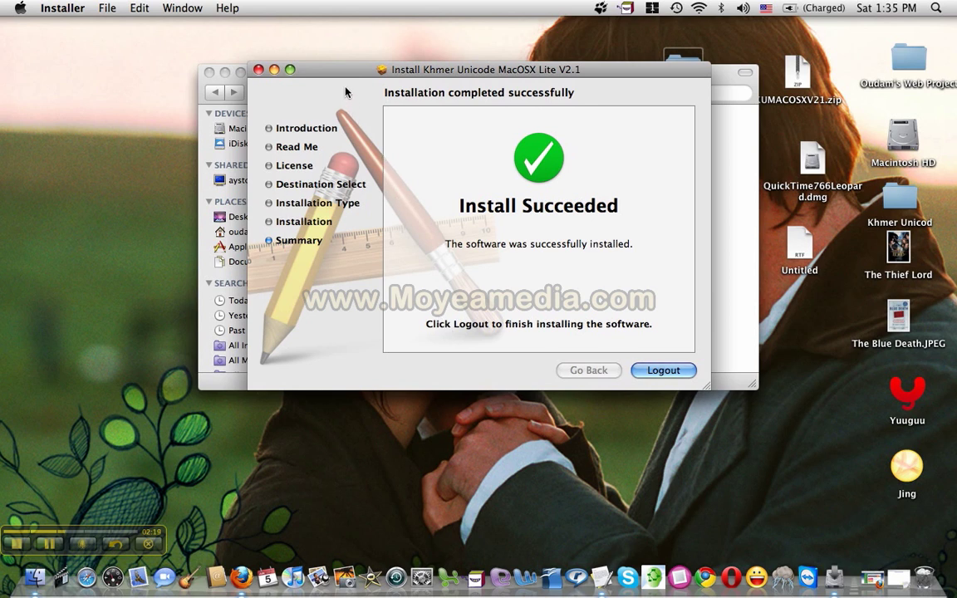
left_click_drag(333, 79, 355, 70)
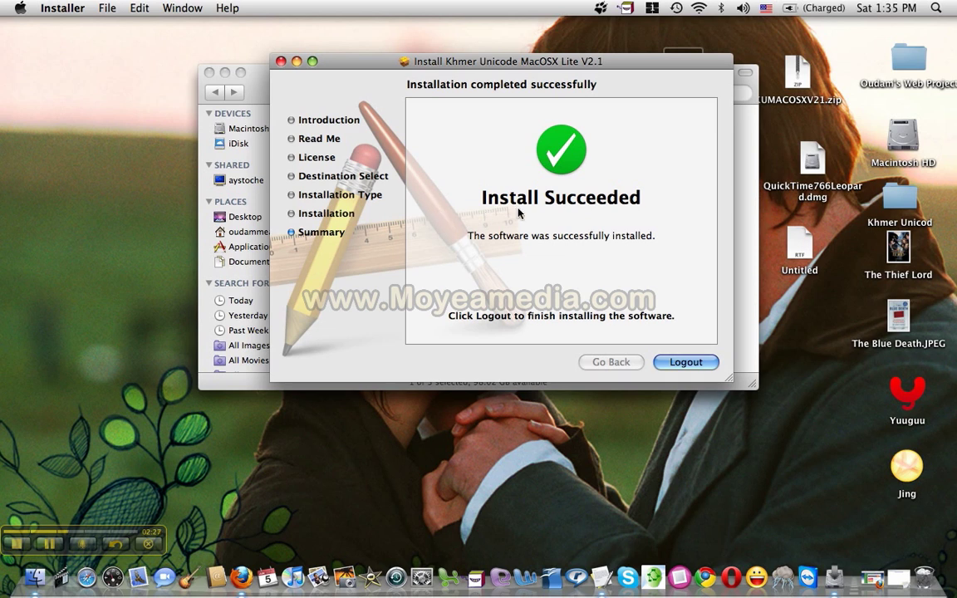
left_click(75, 166)
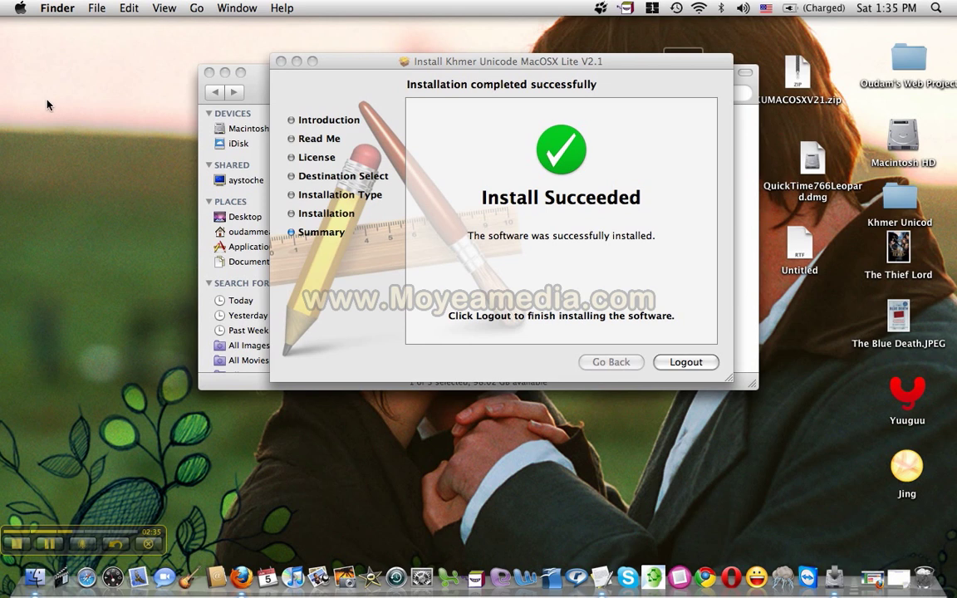
In System Preferences > International > Input Menu, tick the Khmer V2 keyboard layout
left_click(20, 10)
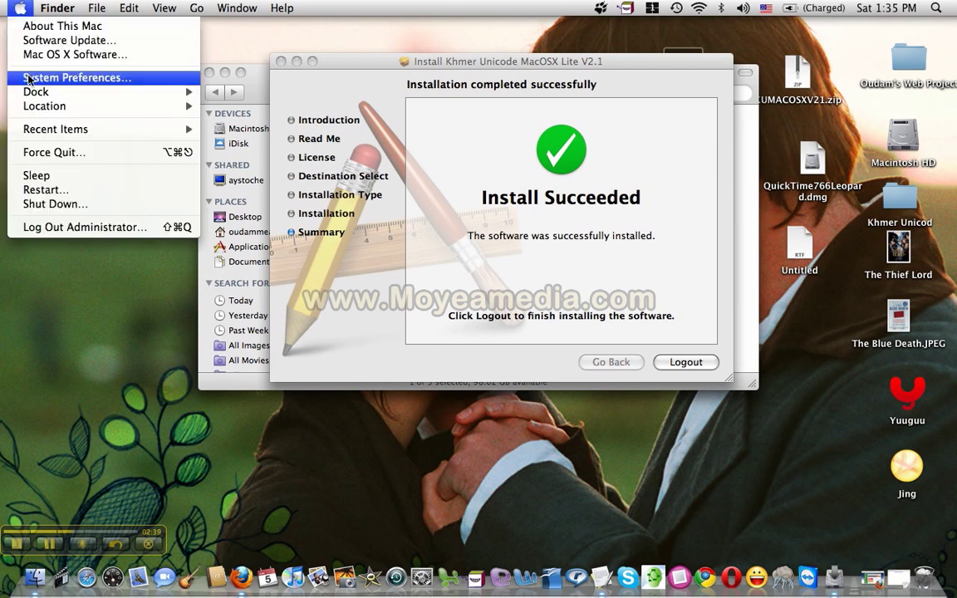
left_click(151, 79)
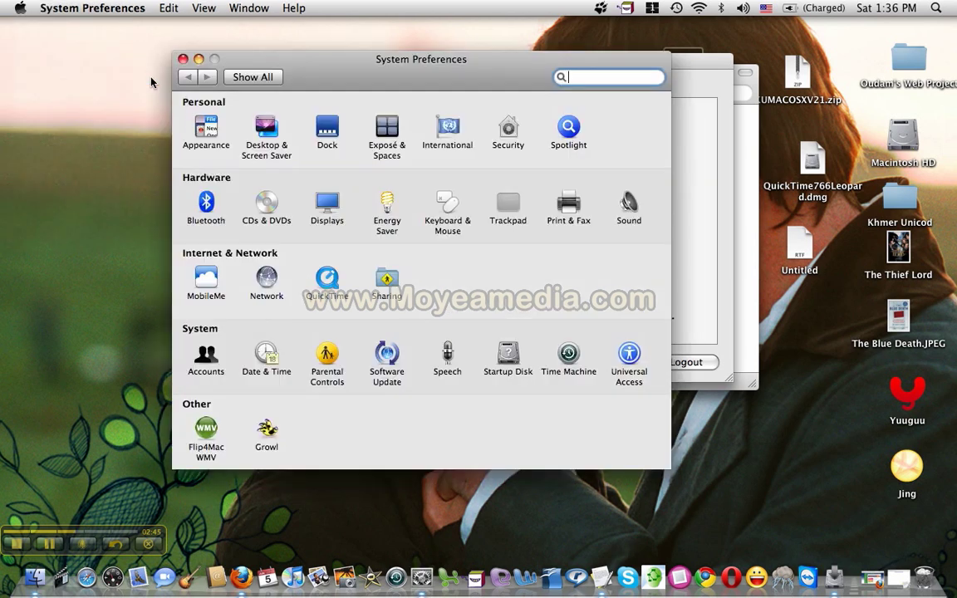
left_click(448, 134)
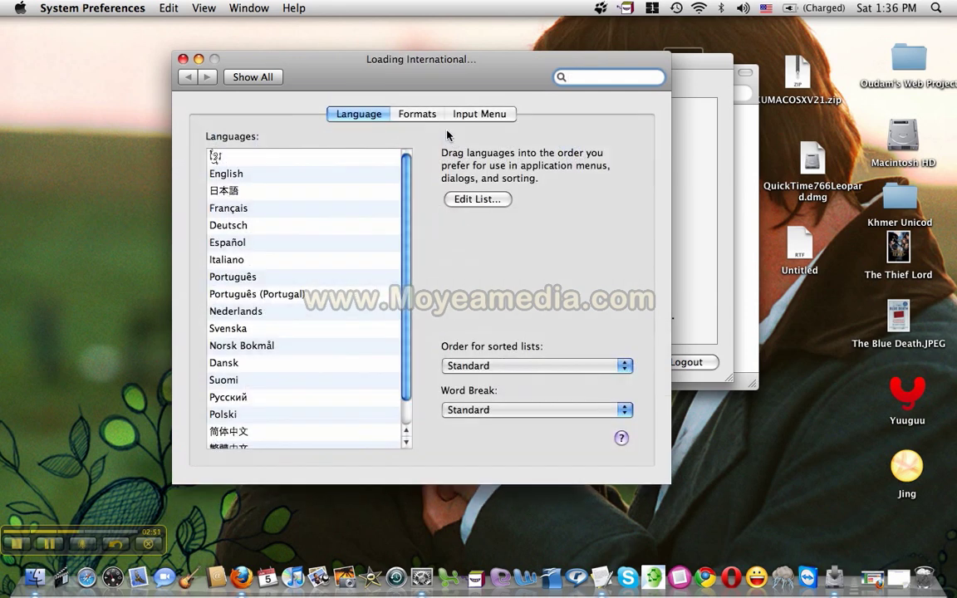
left_click(511, 114)
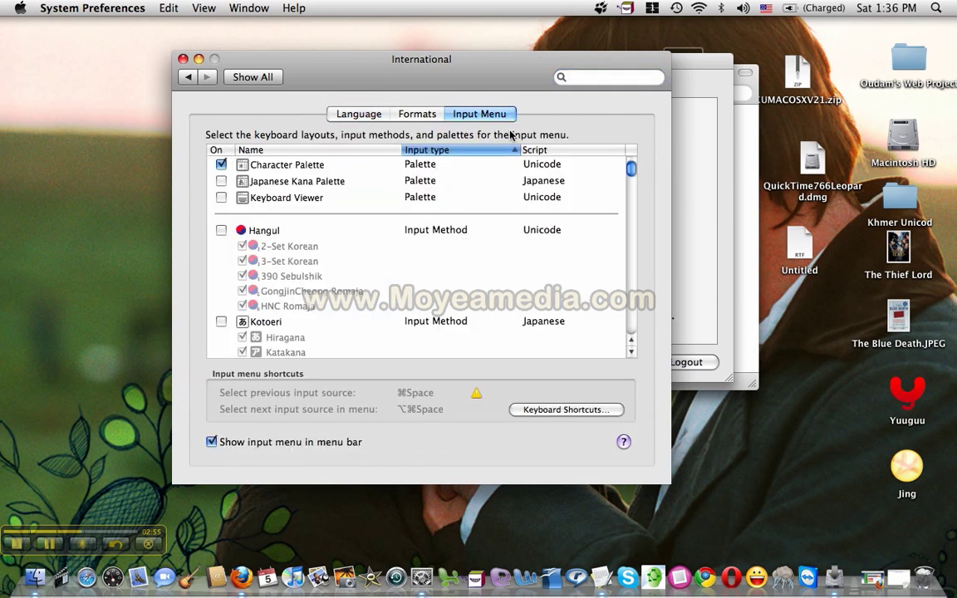
left_click_drag(633, 170, 647, 275)
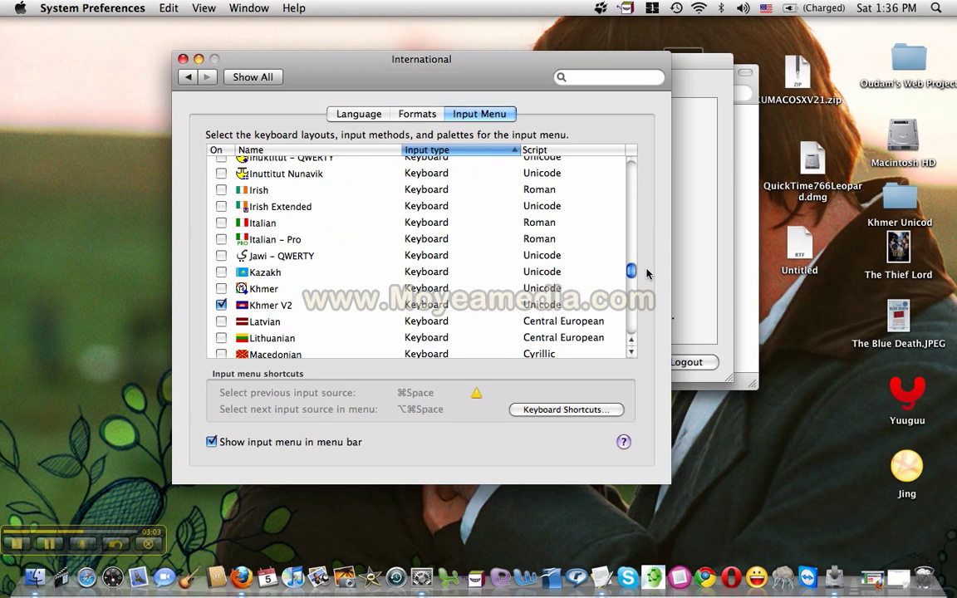
left_click(221, 306)
left_click(220, 305)
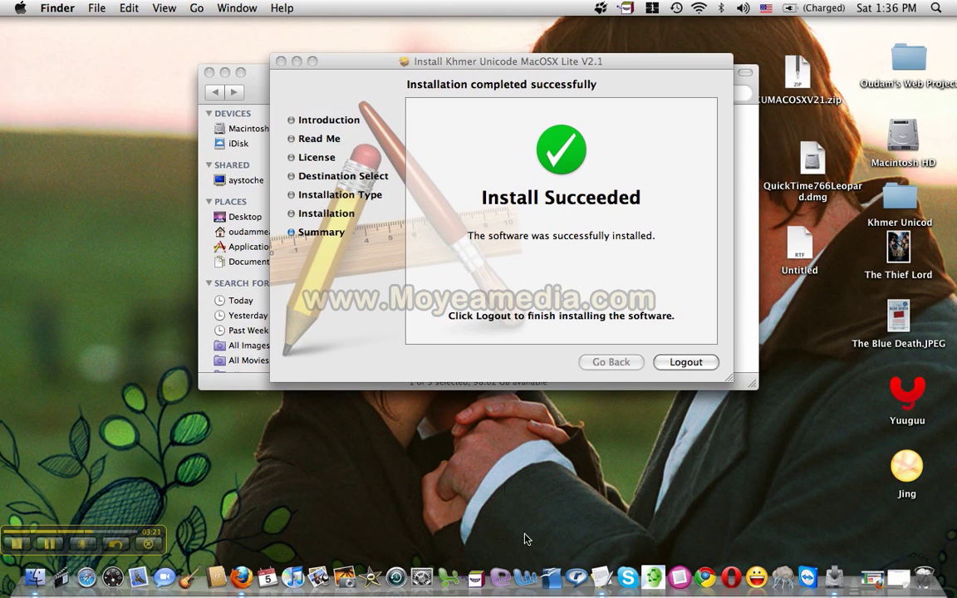
Launch Microsoft Word 2008 from the Dock to get a blank Document1
left_click(527, 563)
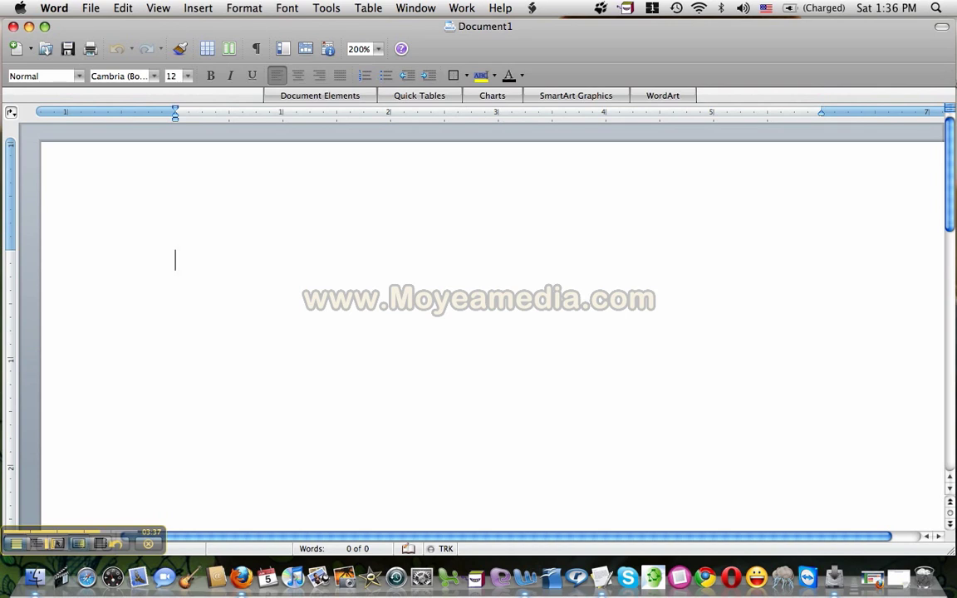
In Format > Font, filter the font list with 'k' and pick Kh Battambang Regular
left_click(249, 9)
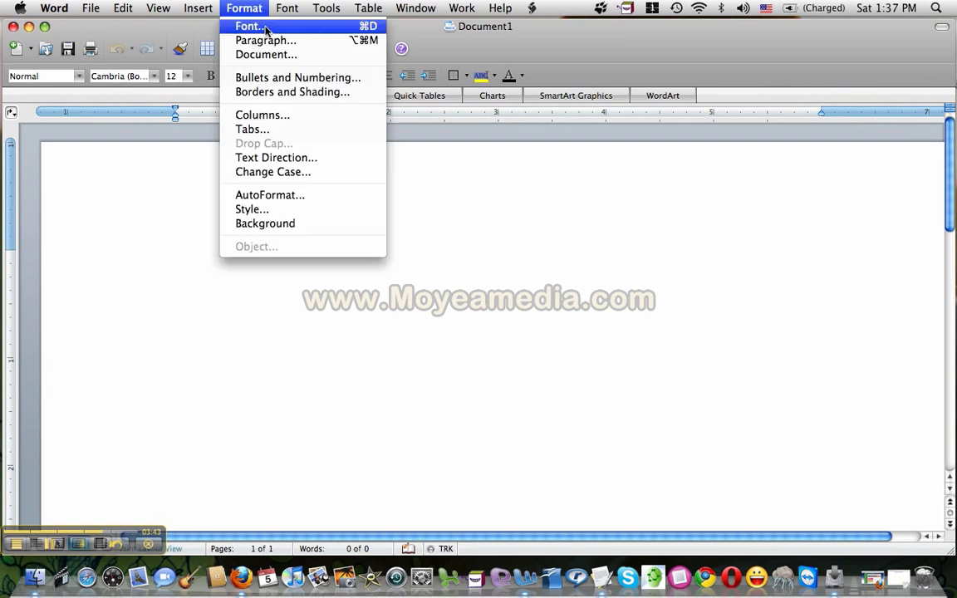
left_click(285, 29)
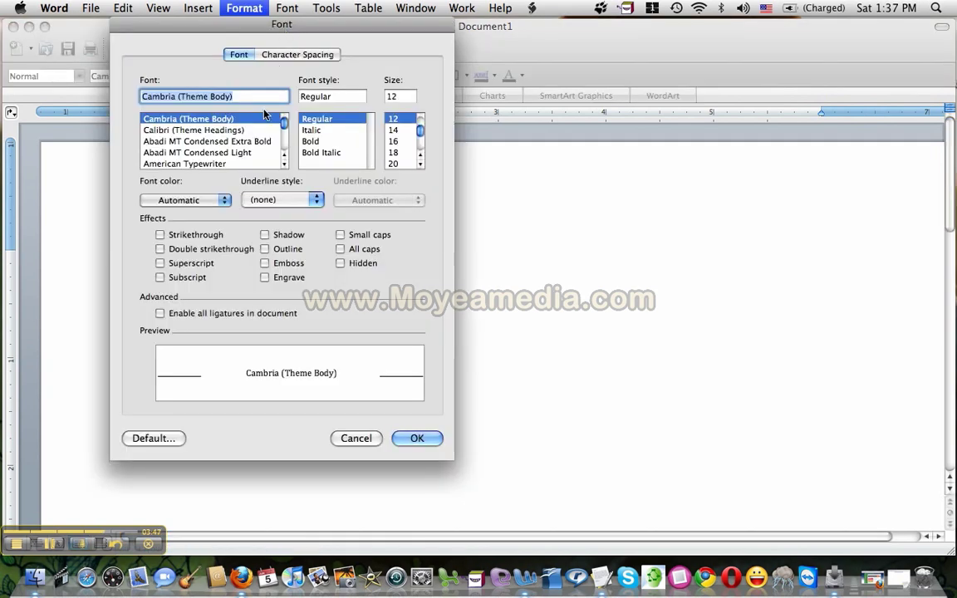
left_click(218, 131)
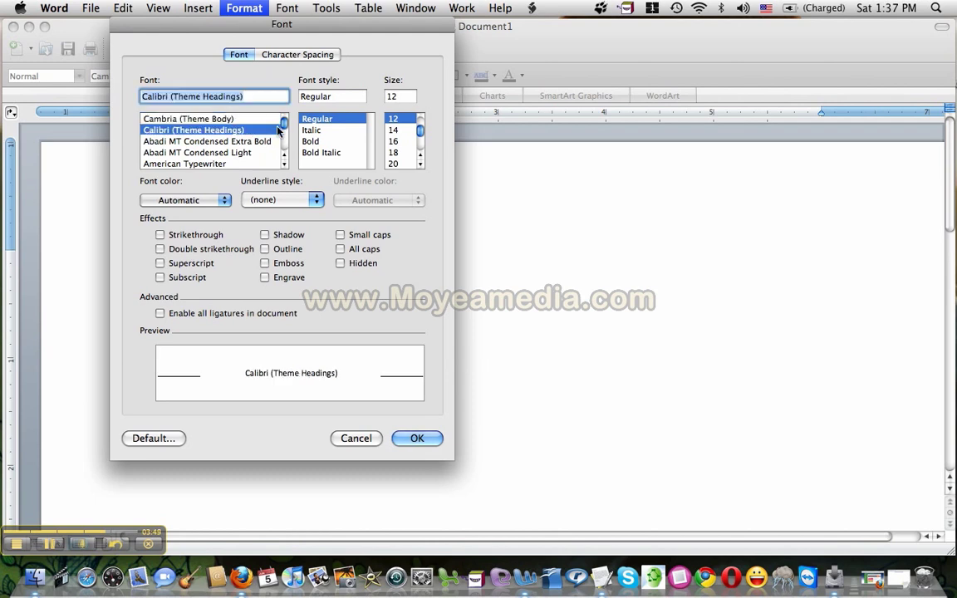
left_click_drag(283, 123, 283, 141)
scroll(246, 138, "down", 5)
left_click(243, 136)
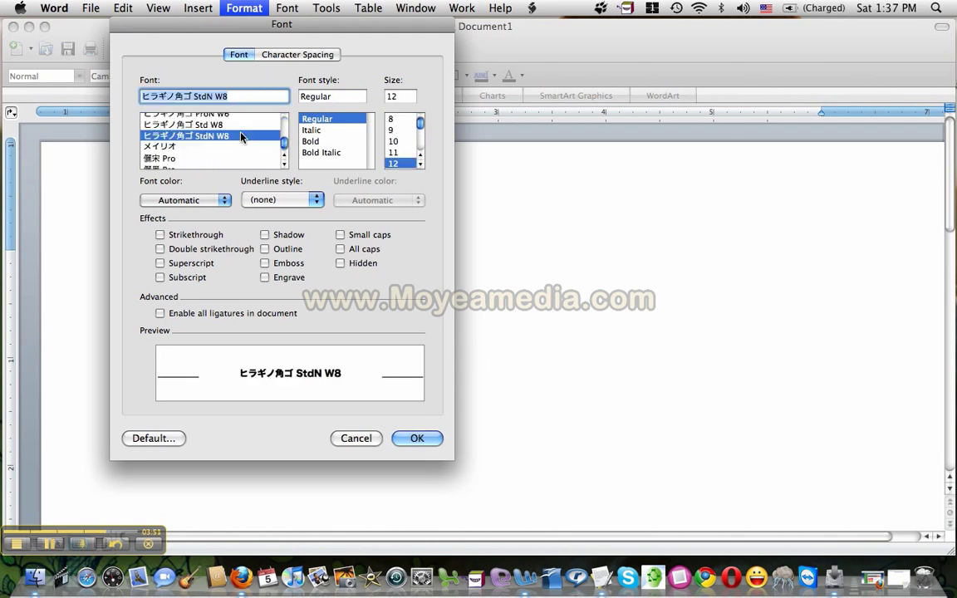
type("k")
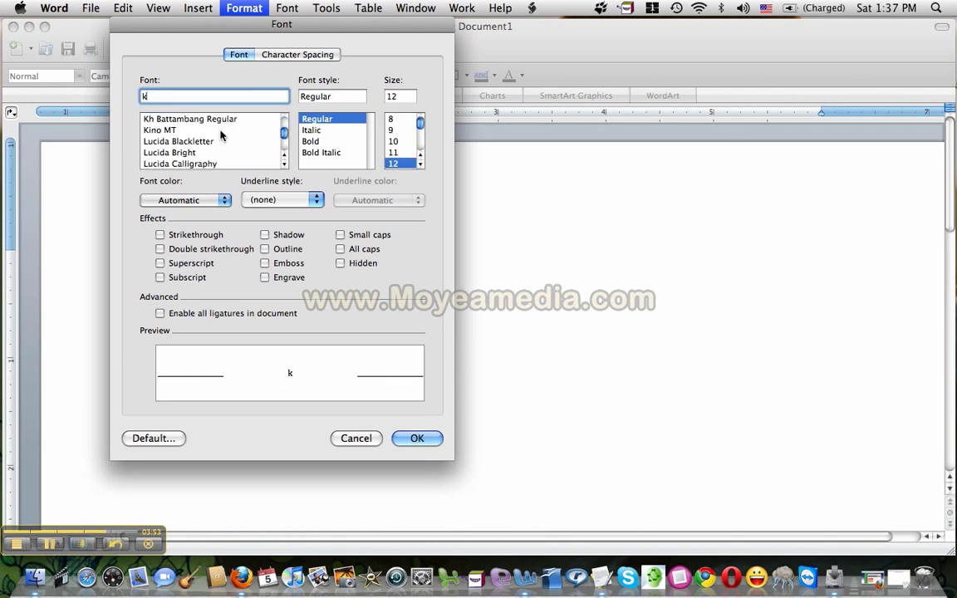
left_click(221, 122)
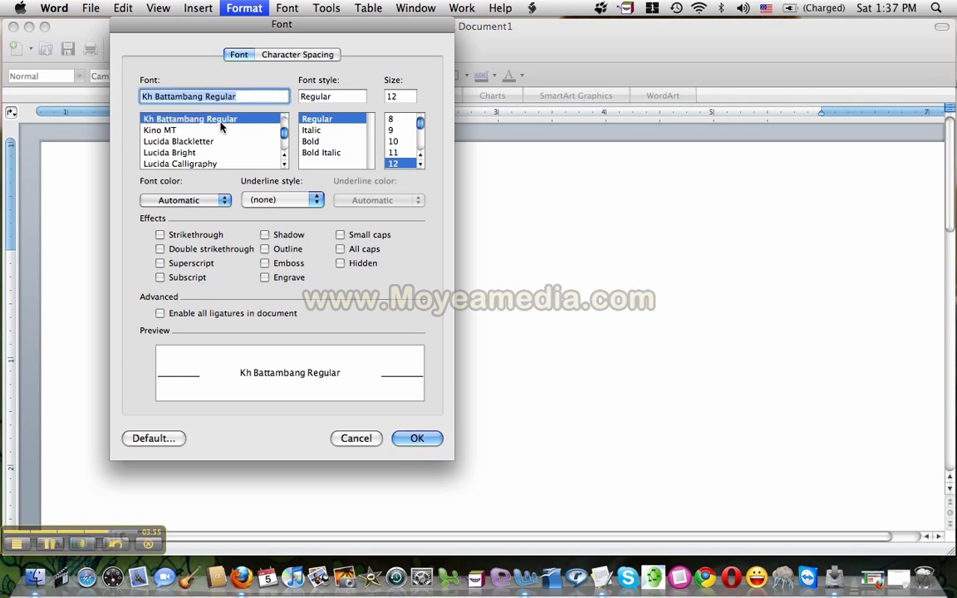